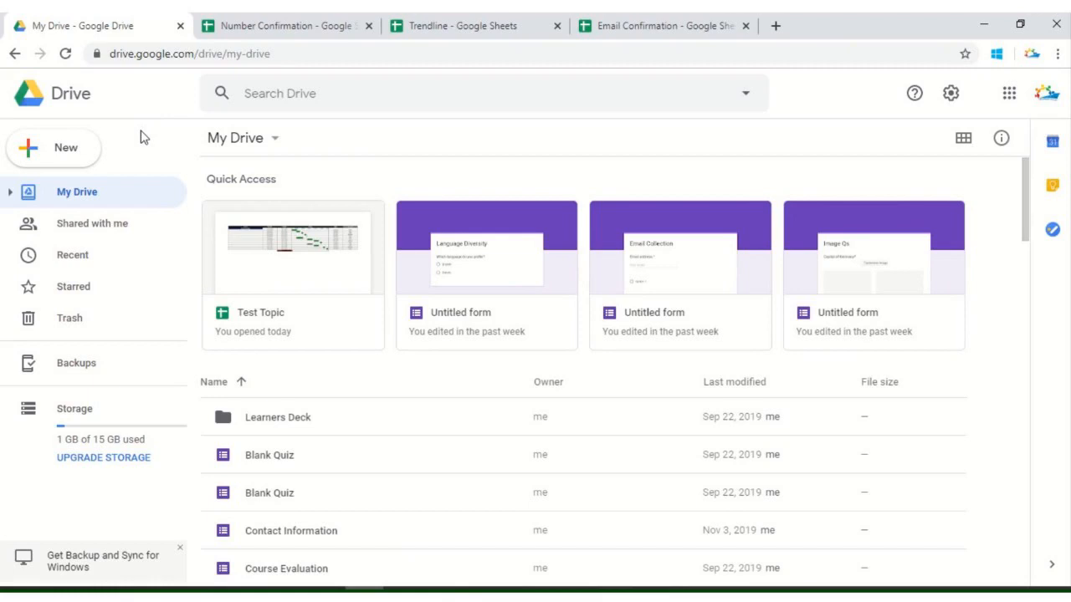
Start a new blank Google Sheets spreadsheet from Drive
left_click(76, 150)
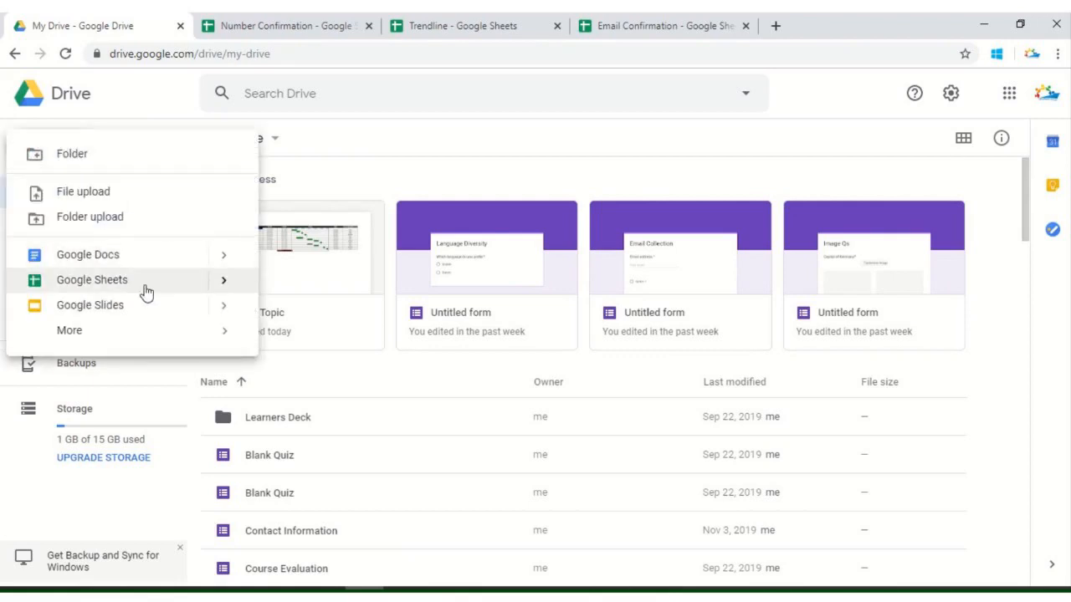
mouse_move(226, 281)
left_click(292, 298)
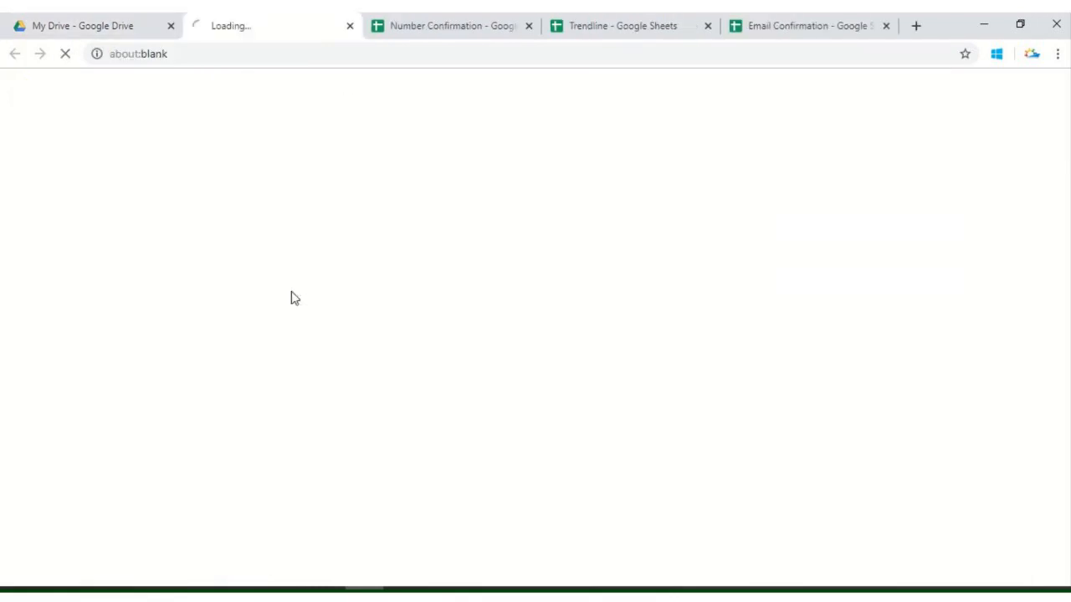
Switch to the Number Confirmation spreadsheet and inspect the Tel values in column A
left_click(375, 21)
left_click(209, 349)
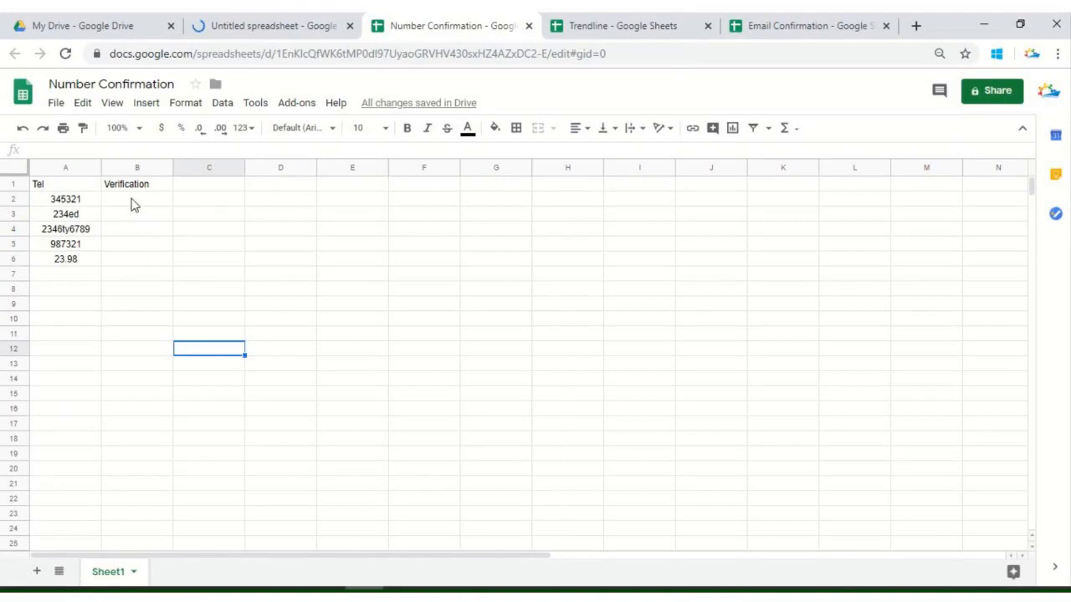
left_click(134, 204)
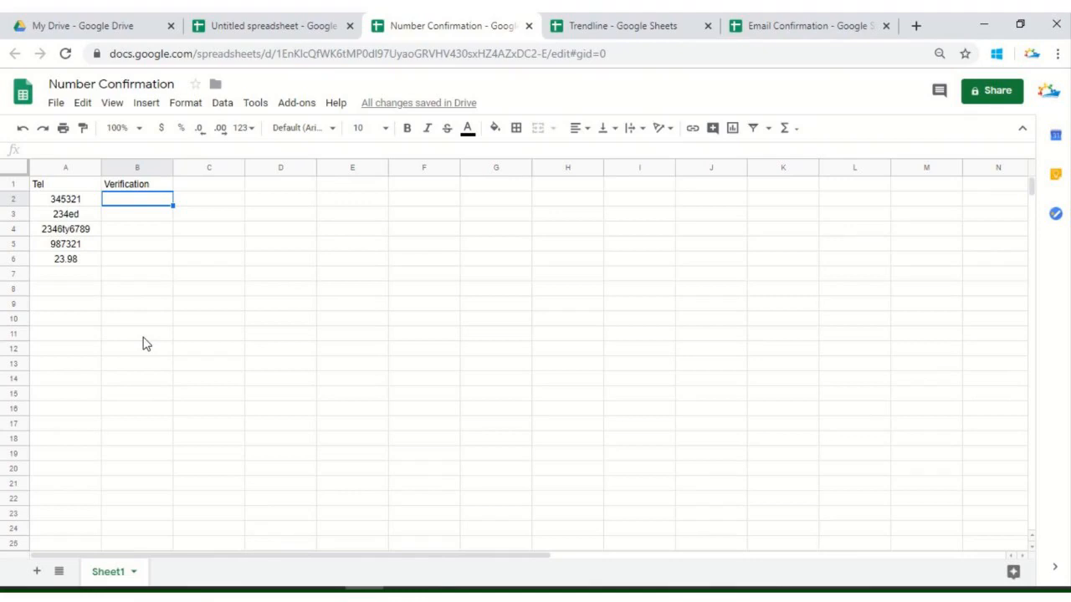
left_click(76, 203)
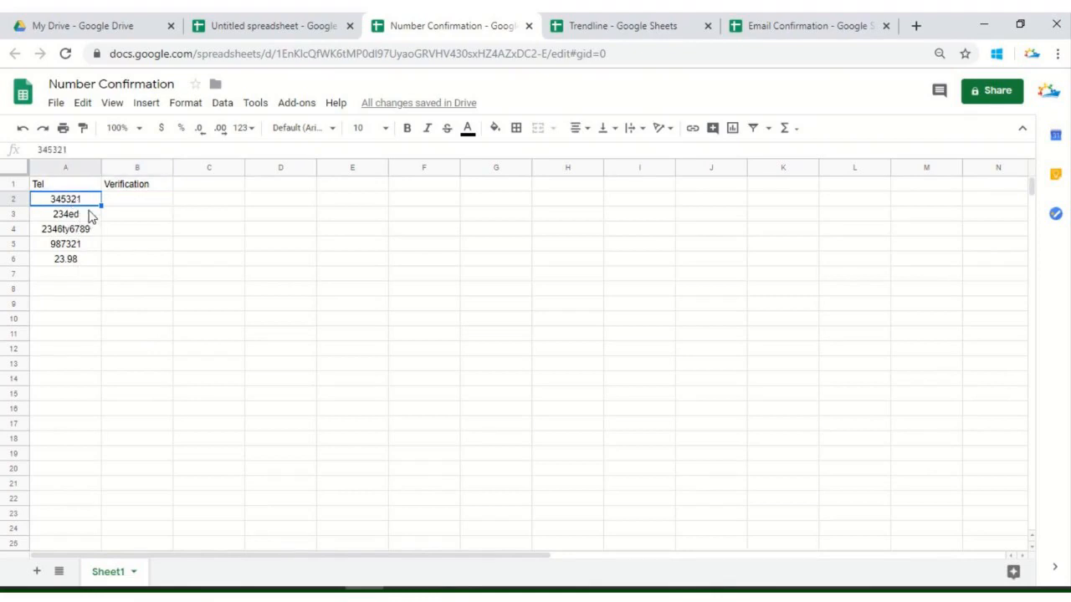
left_click(84, 215)
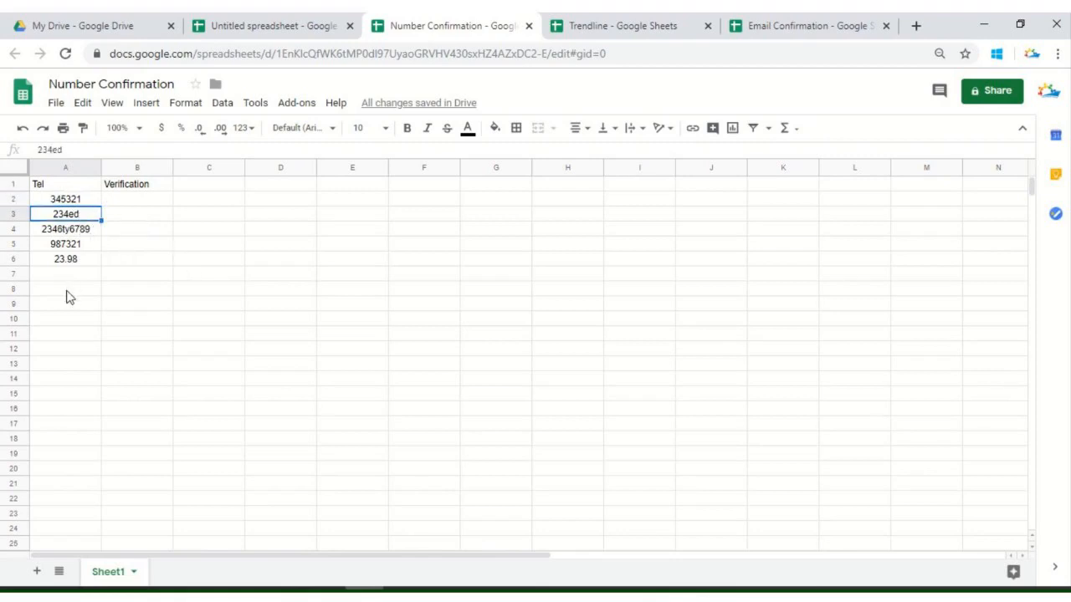
Enter the formula =ISNUMBER(A2) in cell B2 under Verification
left_click(138, 200)
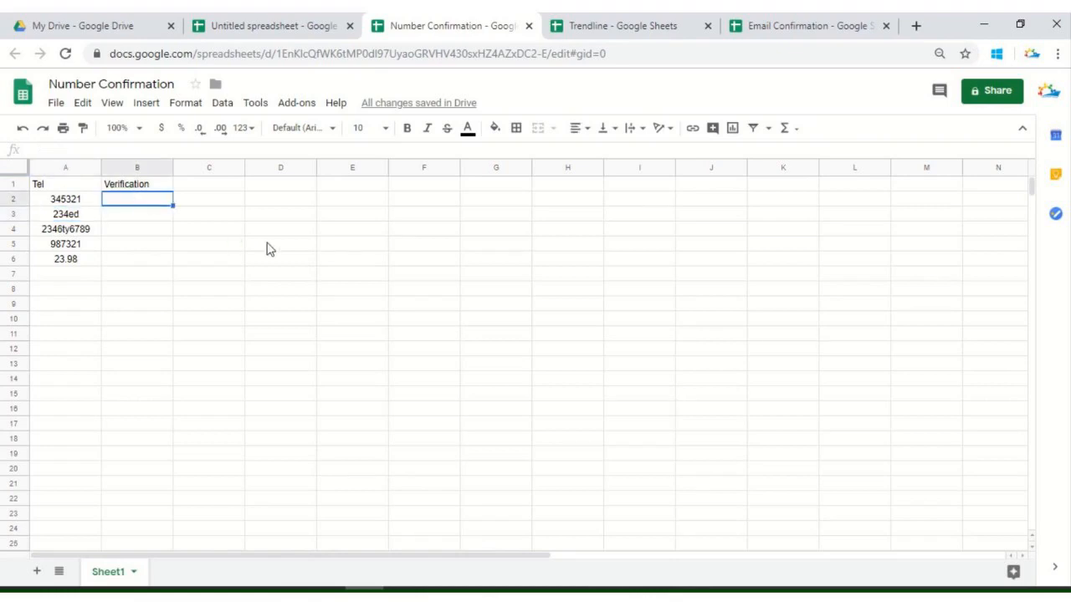
type("=")
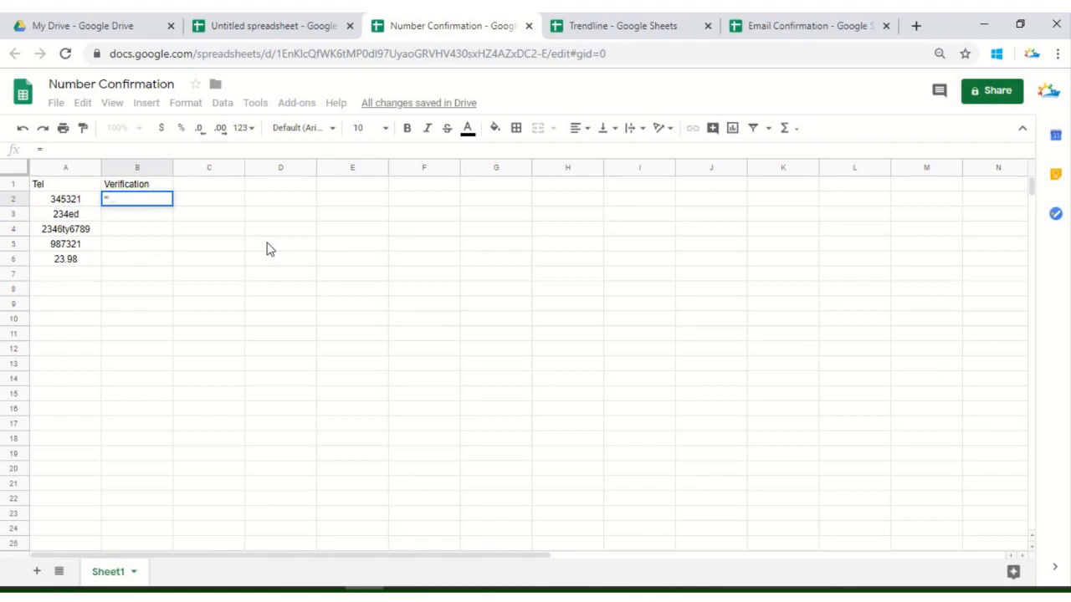
type("i")
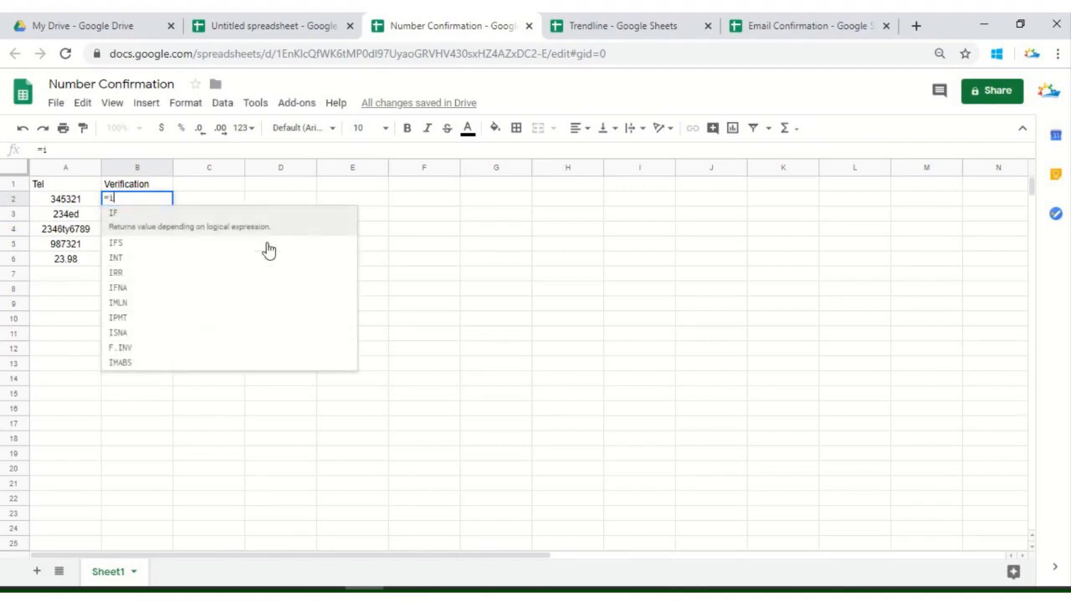
type("snum")
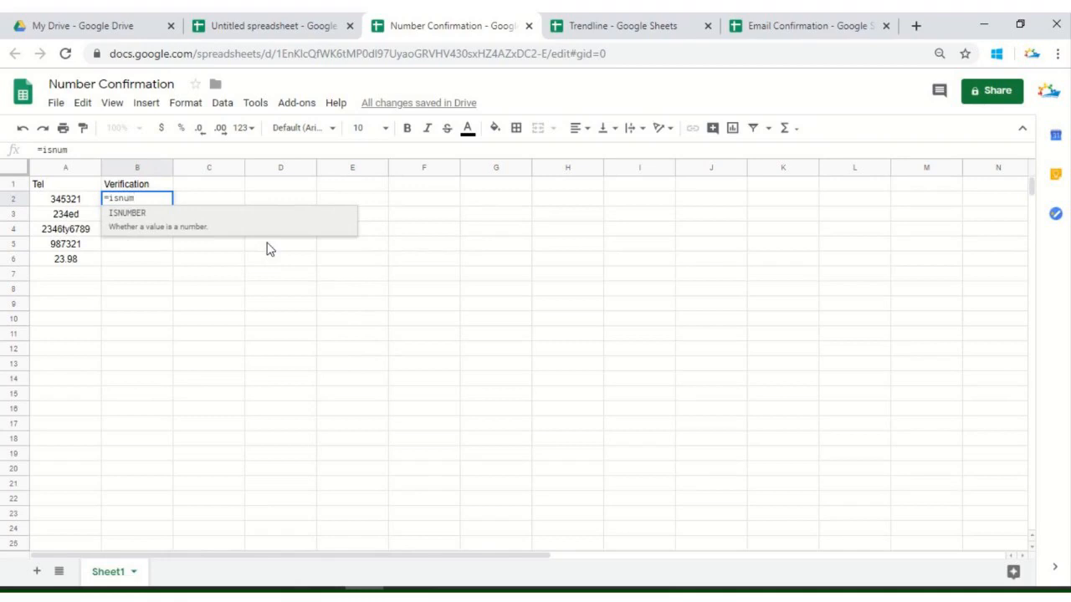
key("Tab")
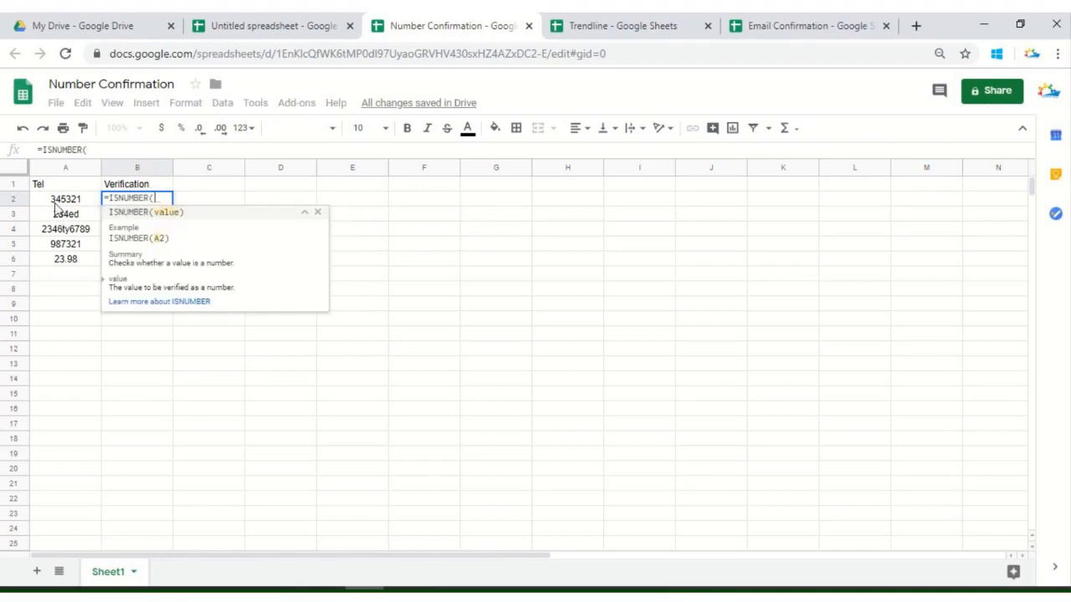
left_click(56, 204)
type(")")
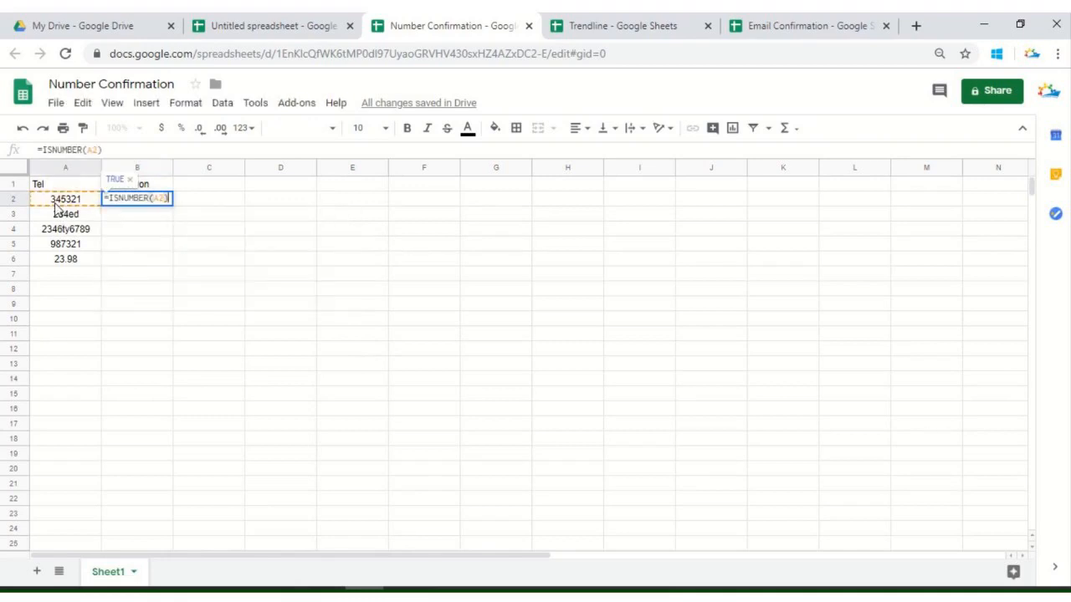
key("Return")
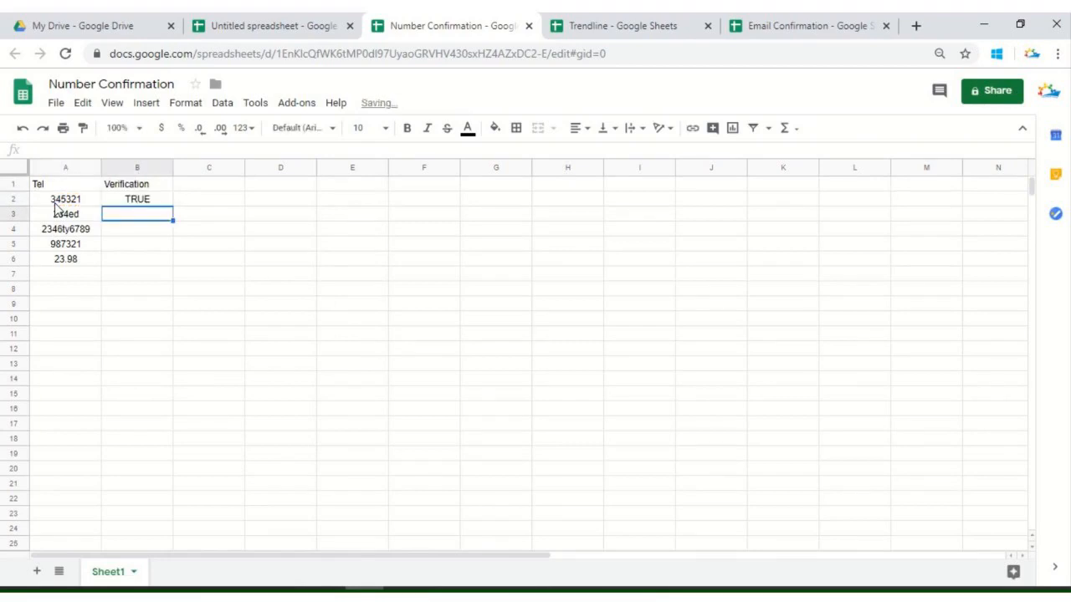
Fill the ISNUMBER formula from B2 down through B6 and review the results in column B
left_click(163, 202)
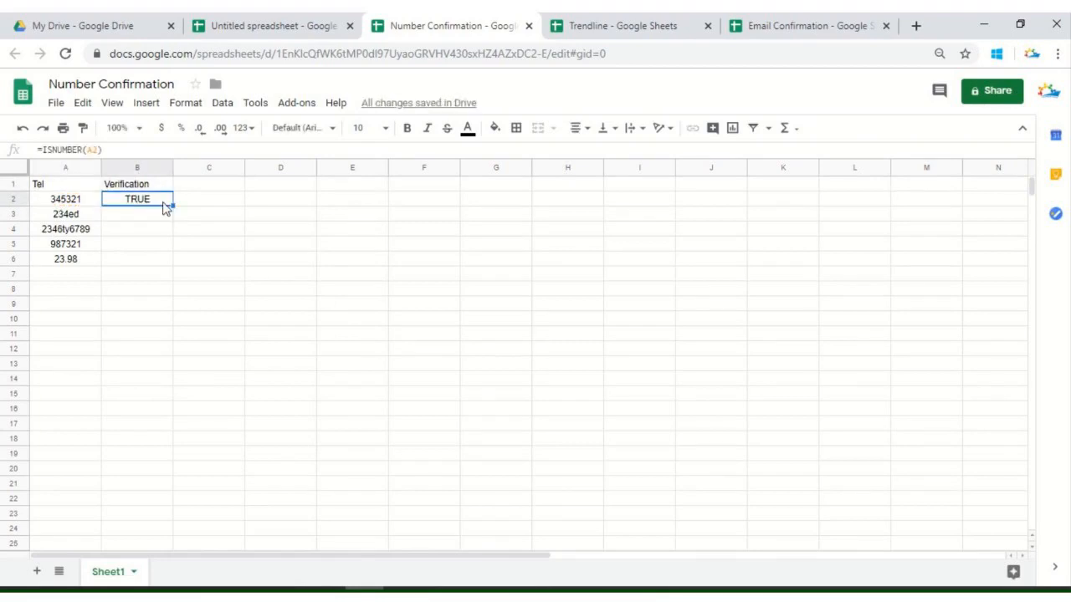
left_click_drag(174, 205, 173, 261)
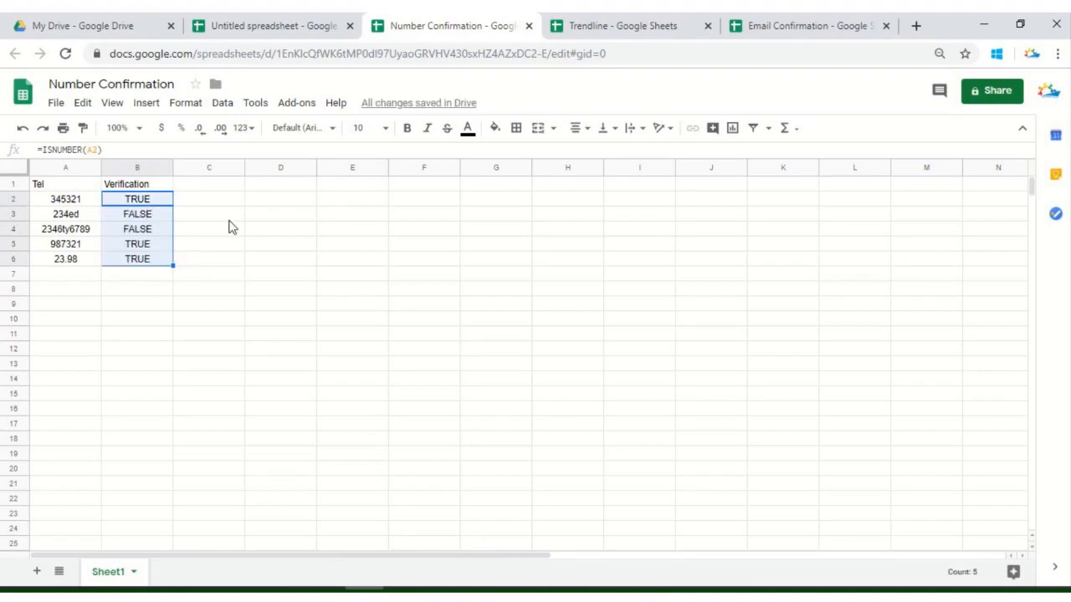
left_click(161, 220)
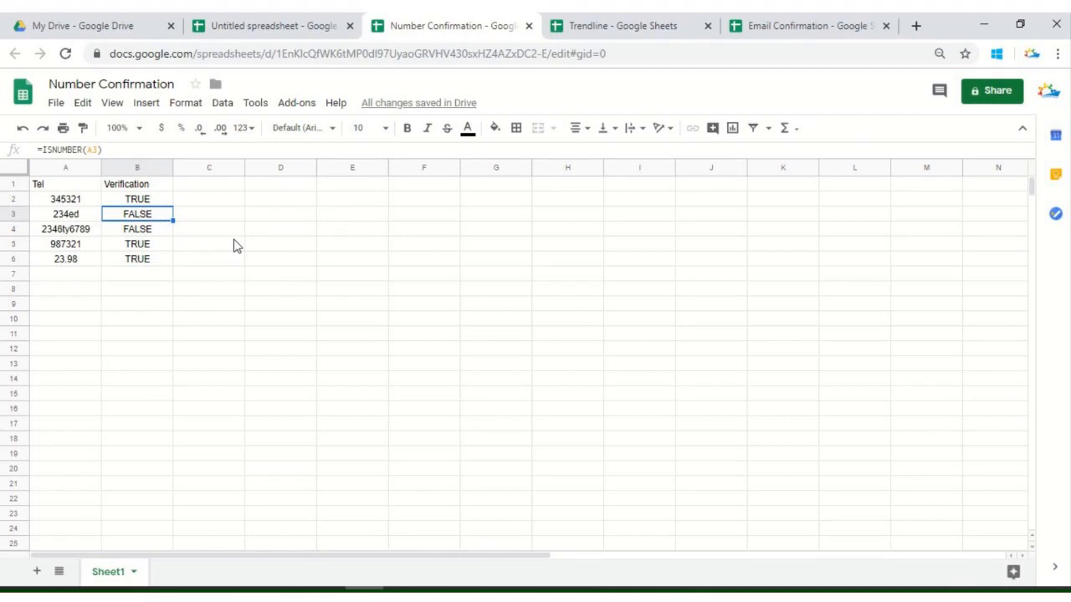
left_click(140, 201)
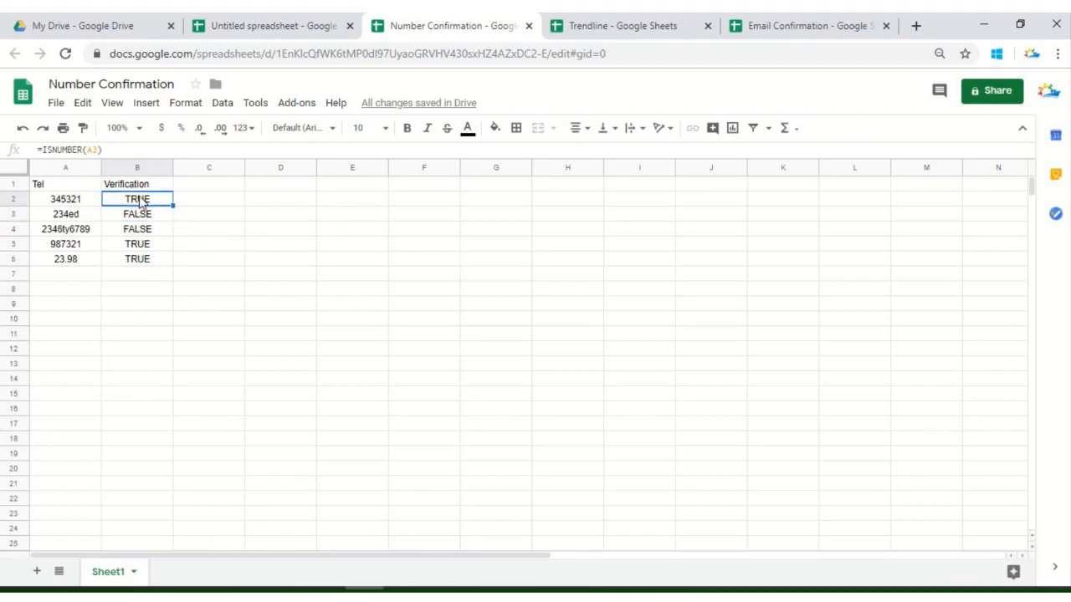
left_click(38, 150)
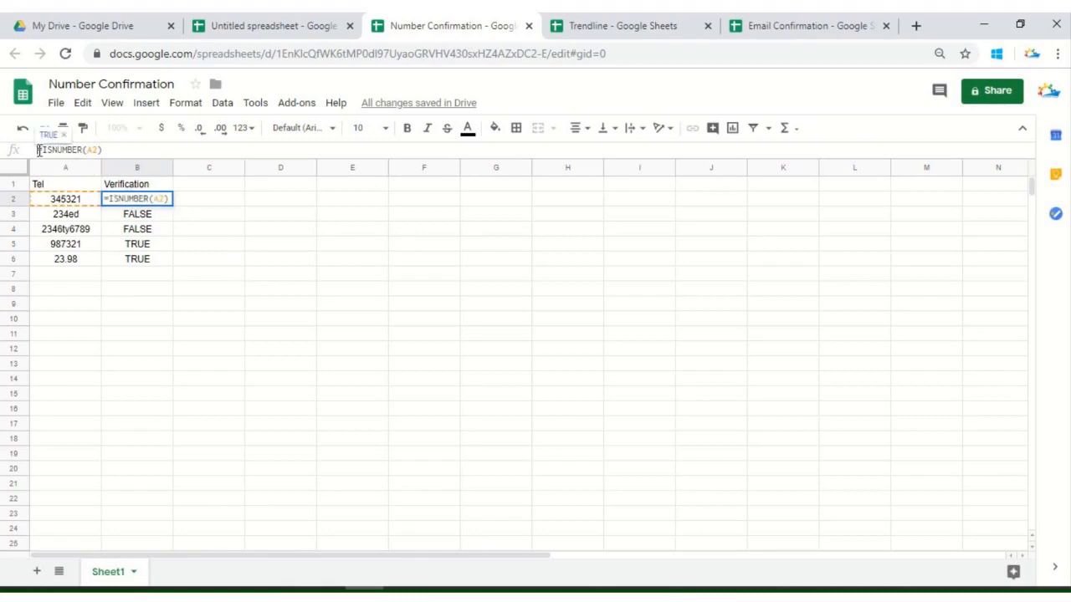
left_click(154, 247)
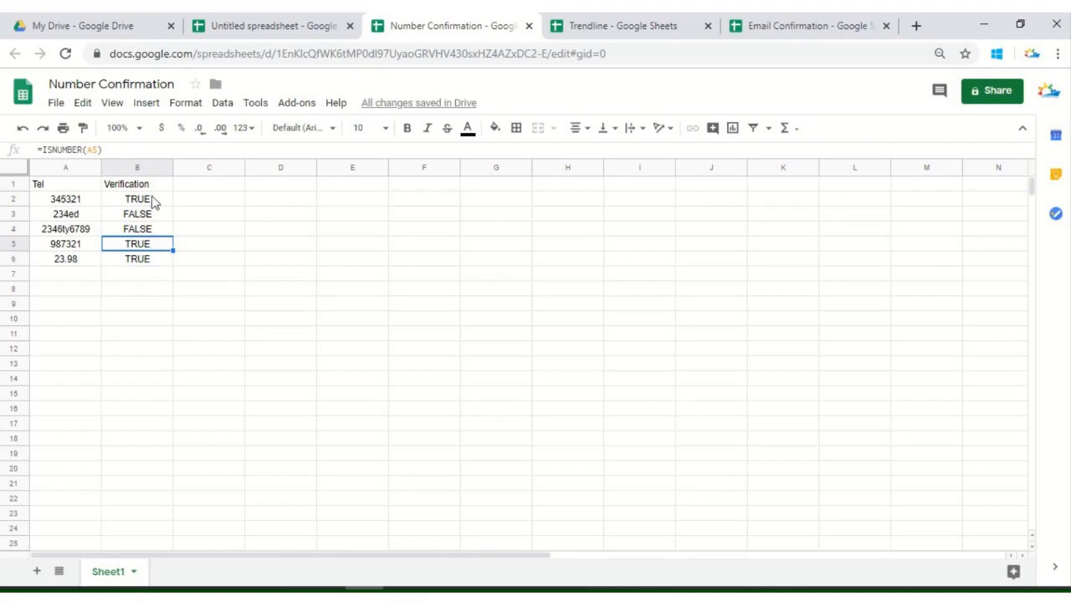
left_click(154, 201)
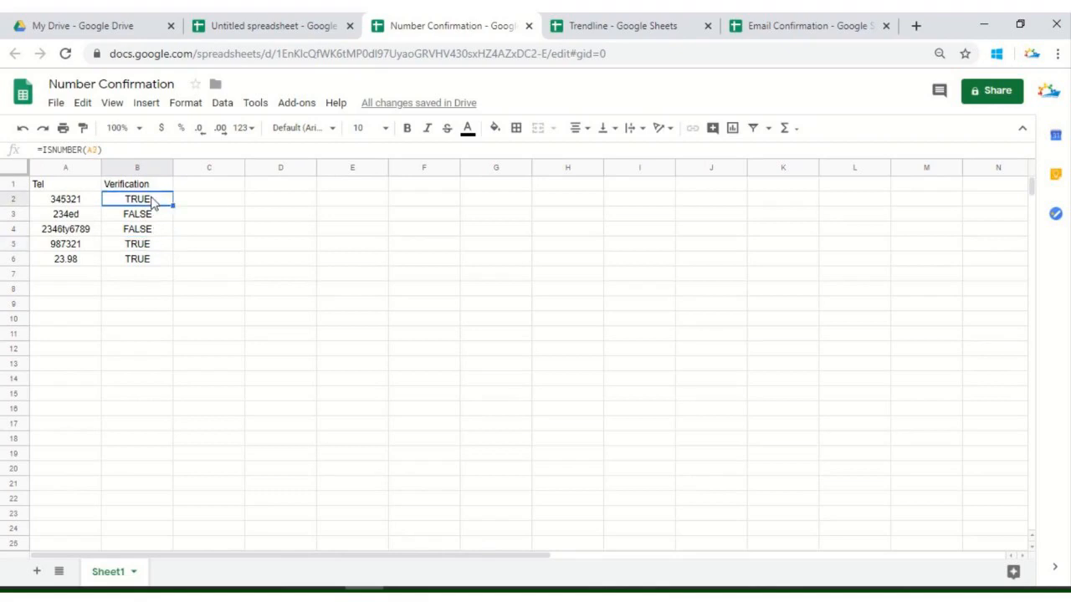
Wrap B2's formula in IF so it reads =if(ISNUMBER(A2),"good","plz review")
left_click(42, 150)
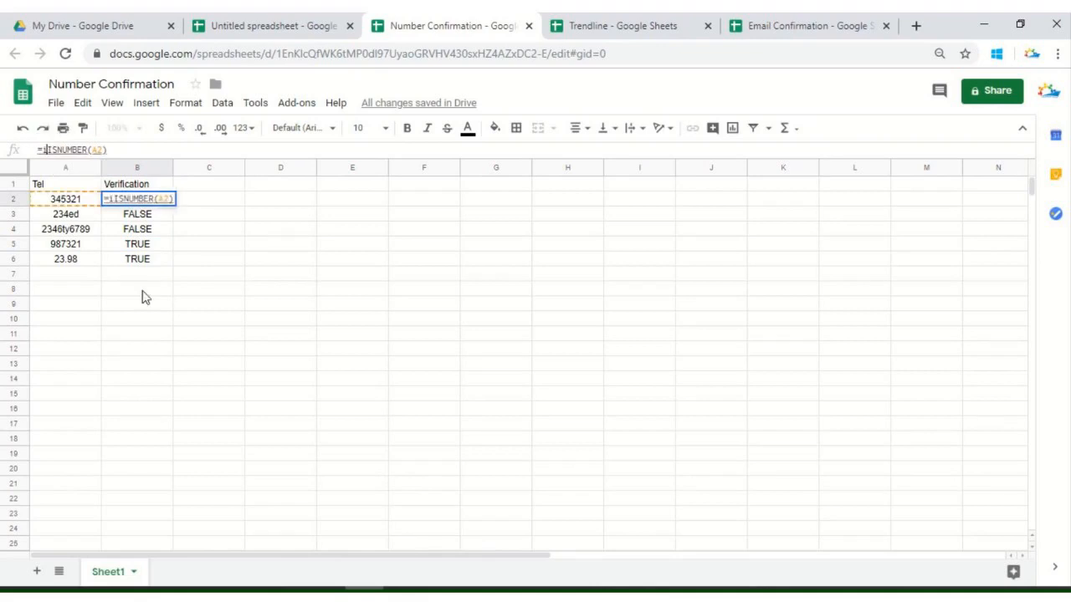
type("if")
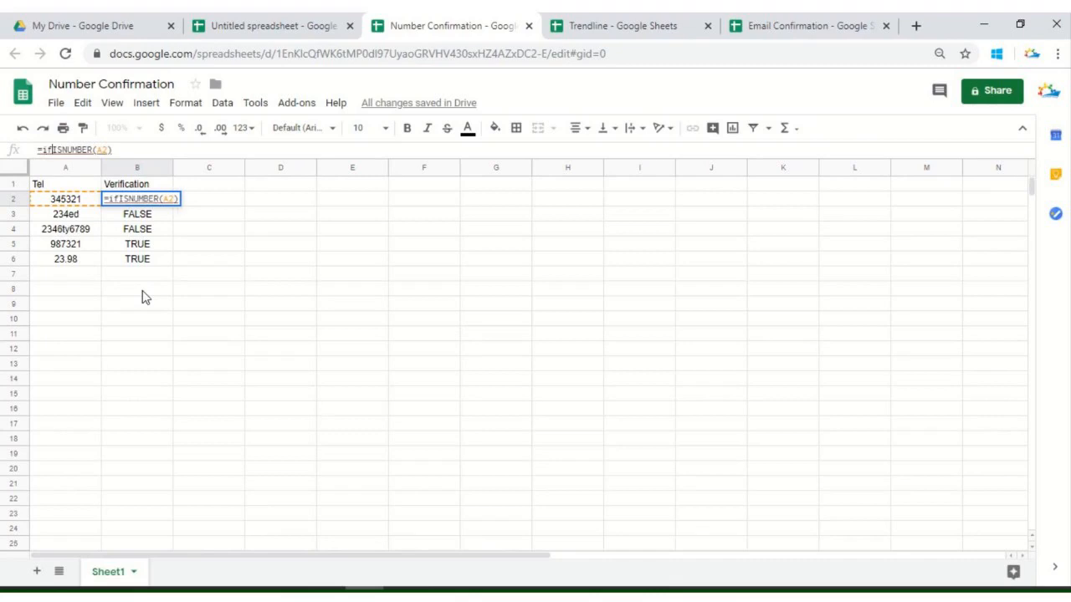
type("(")
key("Right")
key("Right")
key("Right")
key("Right")
key("Right")
key("Right")
key("Right")
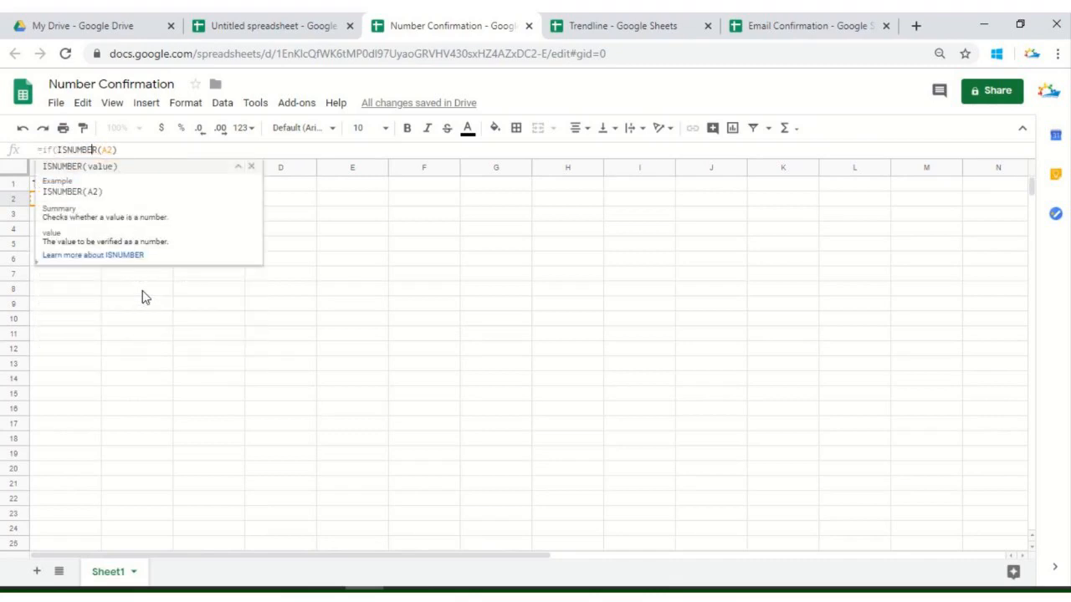
key("Right")
key("Right")
key("Right")
key("Right")
key("Right")
type(",\"")
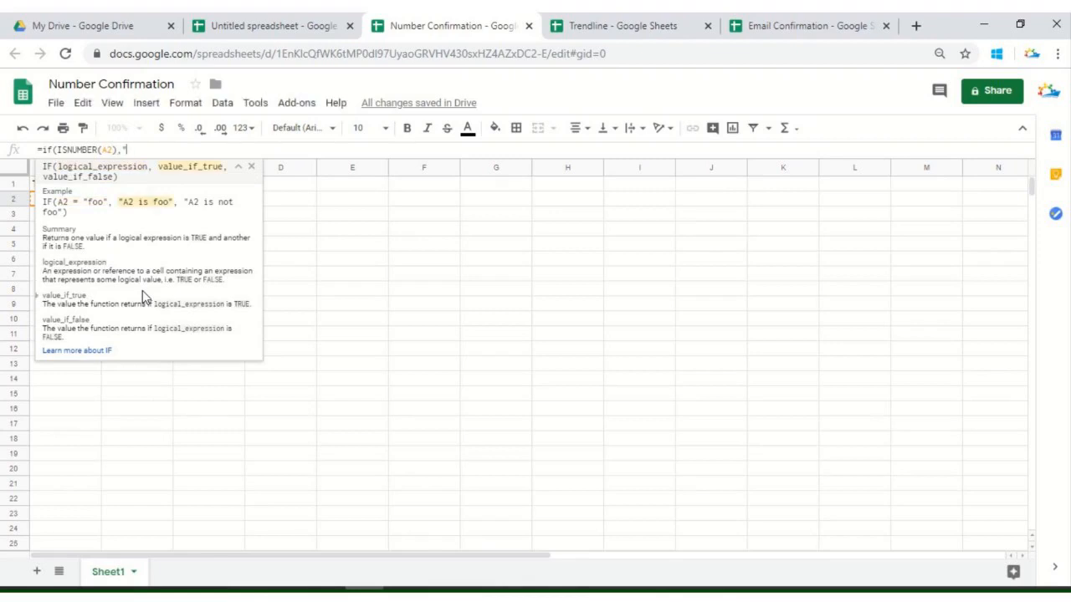
type("good")
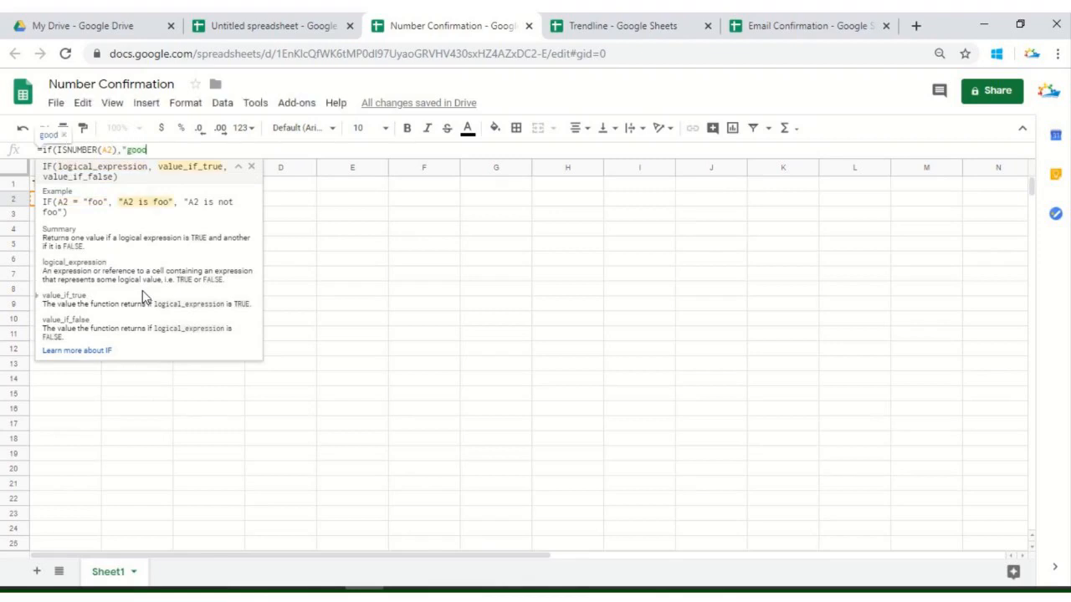
type("\",\"")
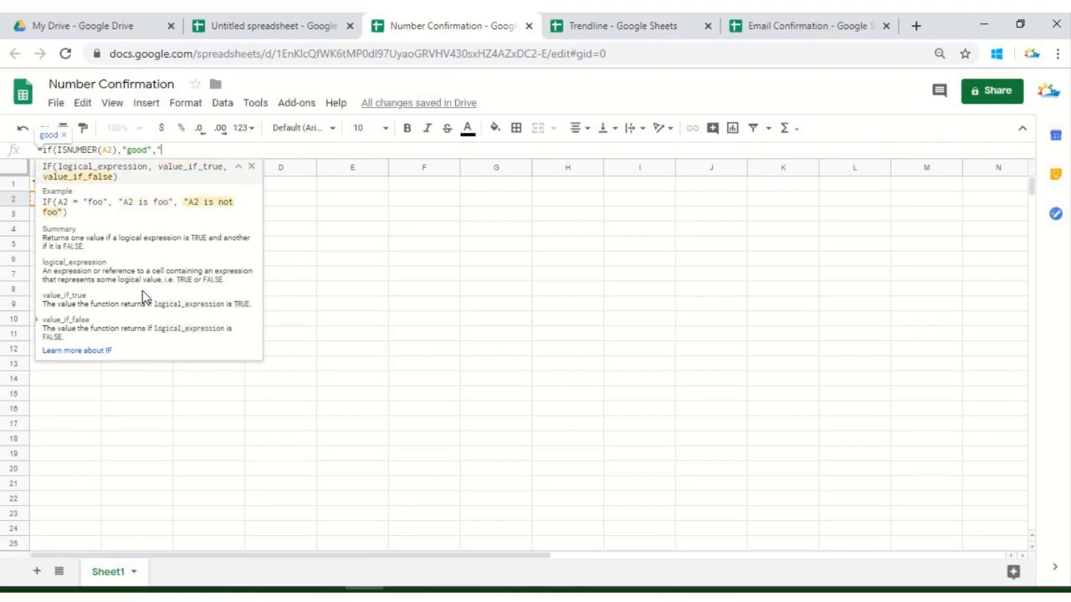
type("plz review\")")
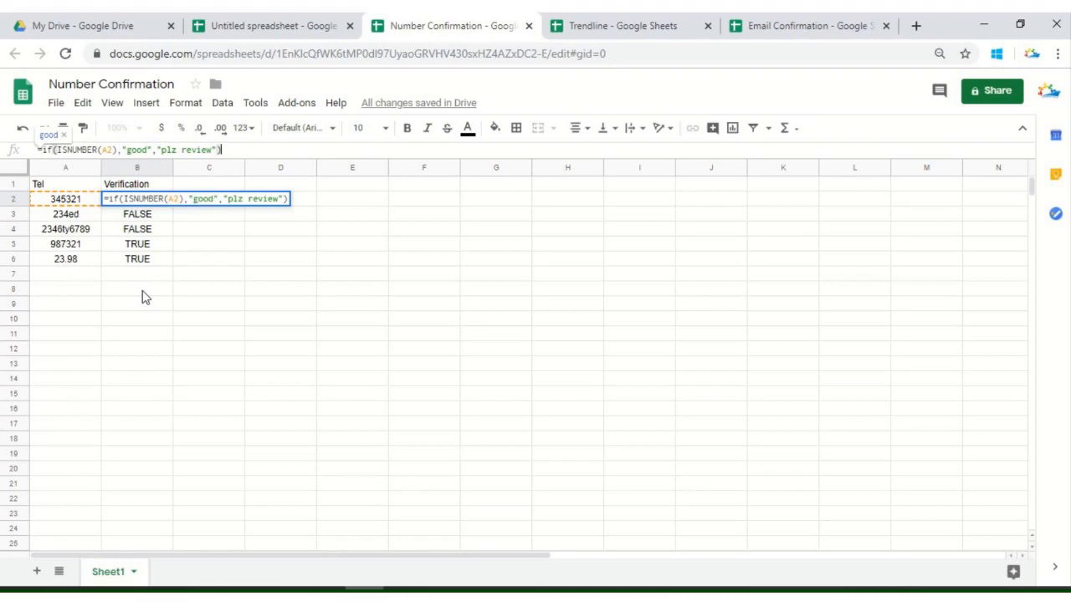
key("Return")
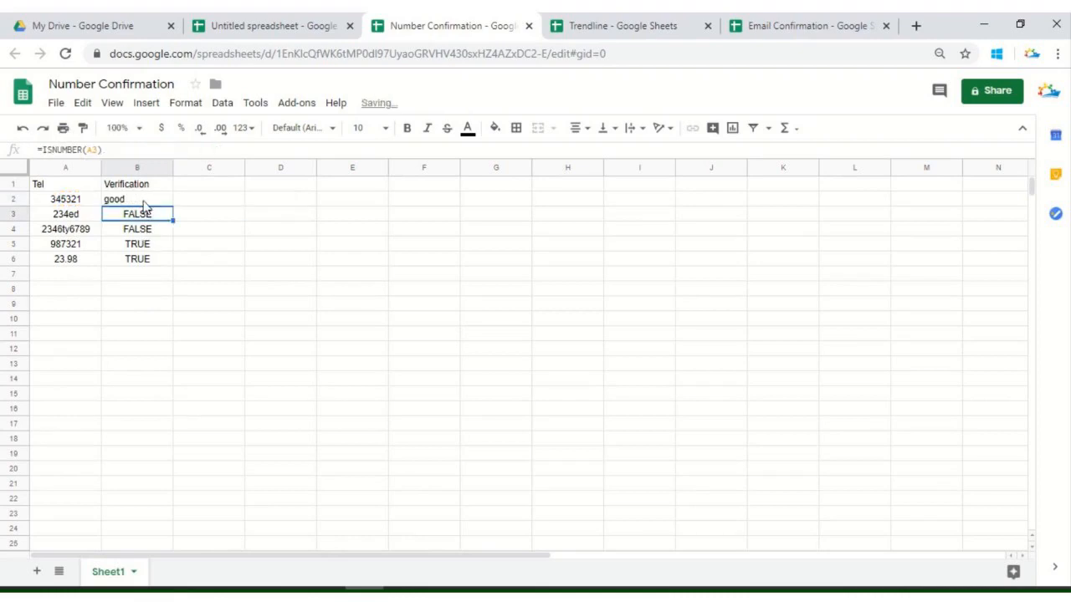
Fill the IF formula from B2 down through B6 and check the Verification results
left_click(144, 206)
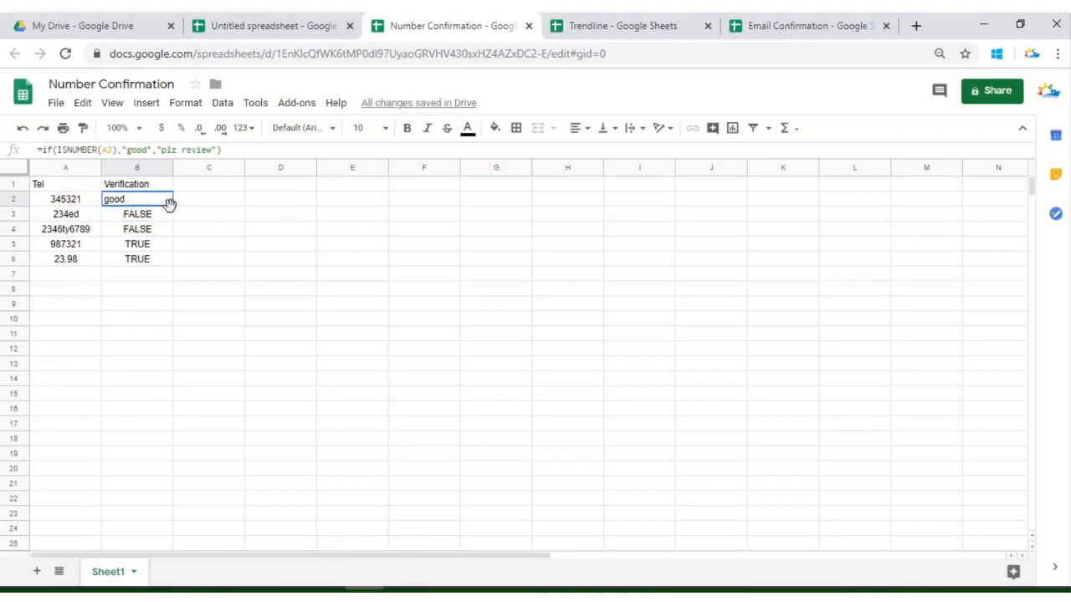
left_click_drag(173, 207, 168, 259)
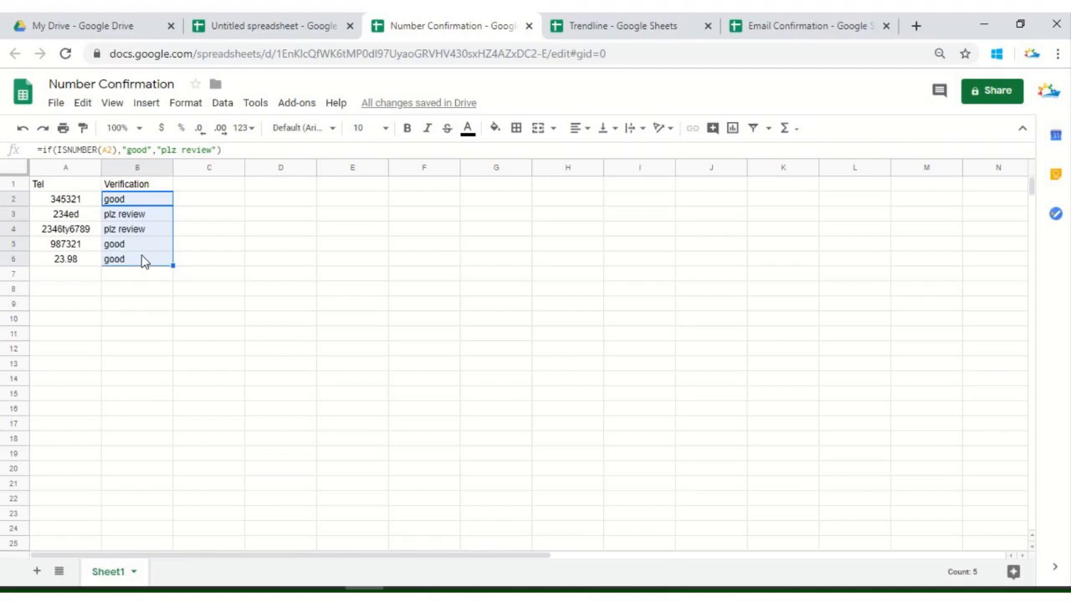
left_click(150, 215)
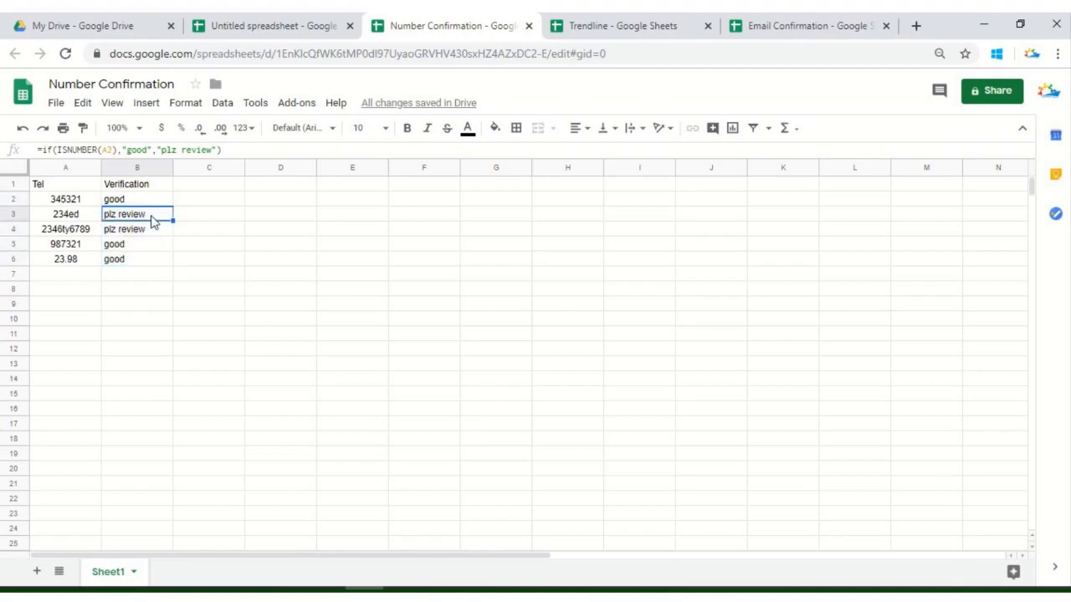
left_click(119, 186)
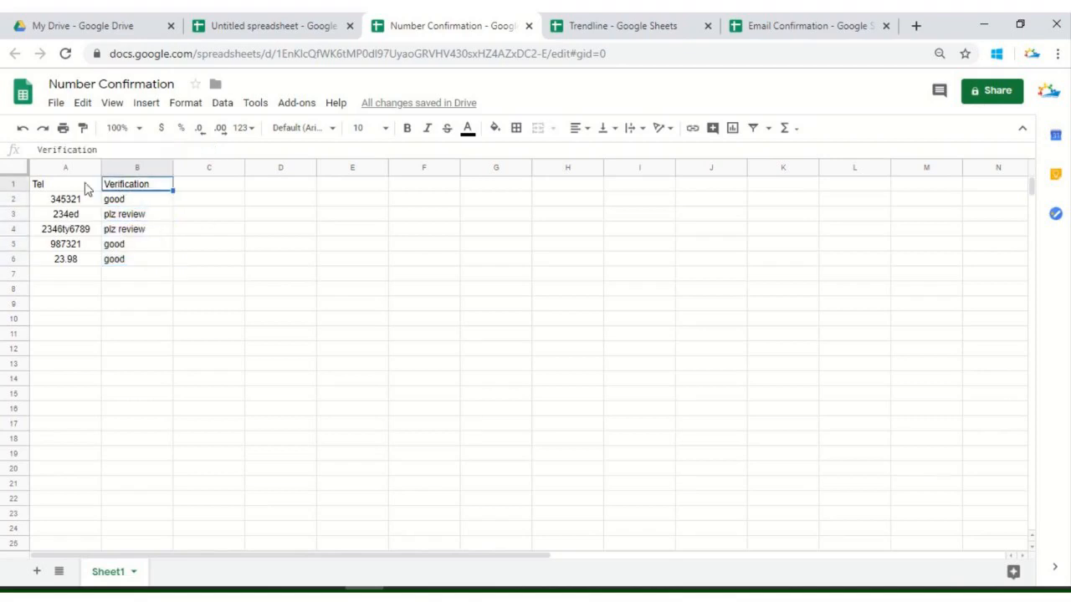
left_click(81, 184)
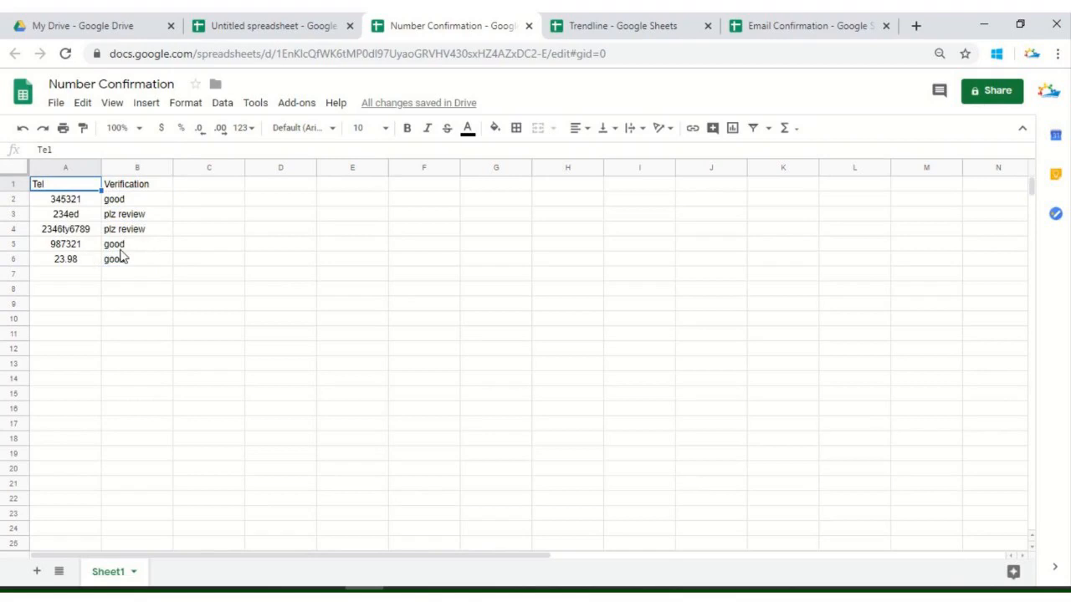